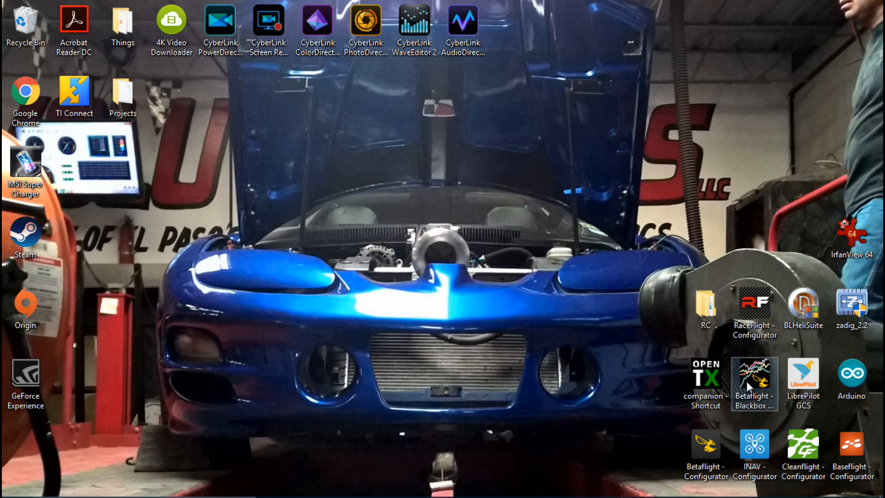
Open Betaflight Configurator, connect to the flight controller on COM20 at 115200 baud, and show the receiver channels.
{"action": "double_click", "coordinate": [712, 445]}
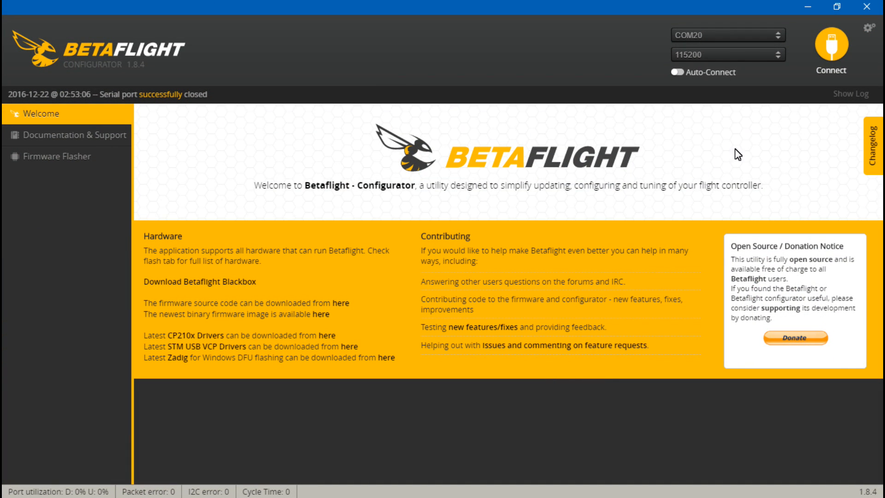
{"action": "left_click", "coordinate": [834, 53]}
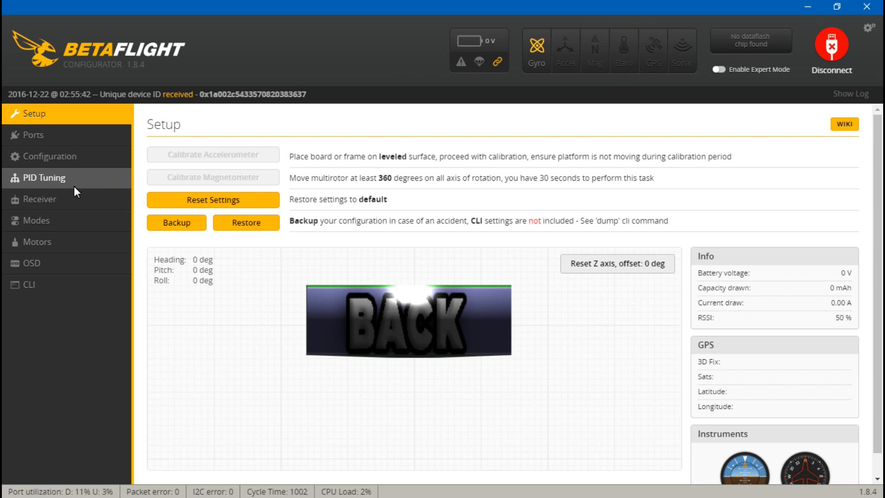
{"action": "left_click", "coordinate": [46, 206]}
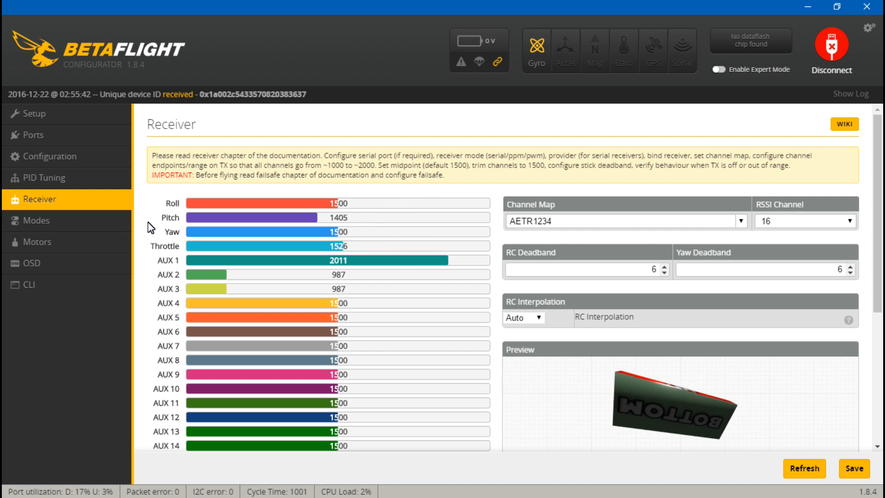
Examine the Minimum Throttle value among the ESC/Motor Features in the flight controller configuration.
{"action": "left_click", "coordinate": [69, 149]}
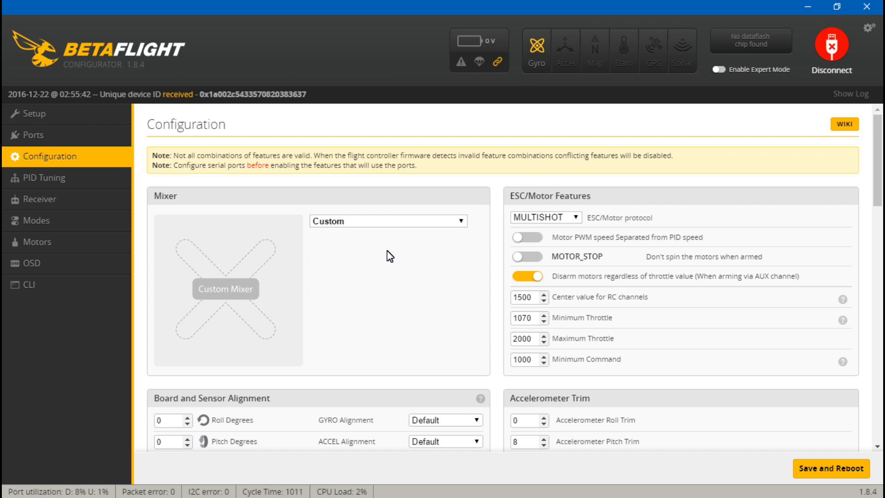
{"action": "left_click", "coordinate": [530, 319]}
{"action": "left_click", "coordinate": [516, 318]}
{"action": "left_click_drag", "start_coordinate": [516, 318], "coordinate": [536, 319]}
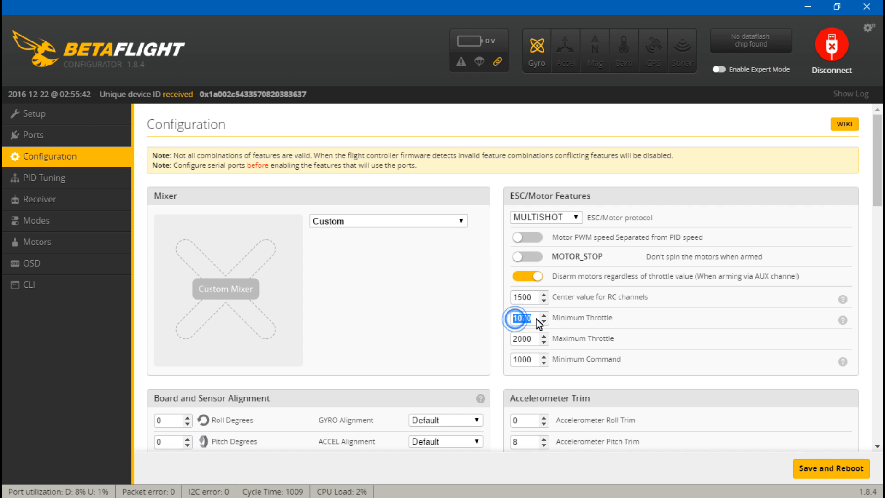
{"action": "left_click", "coordinate": [428, 332]}
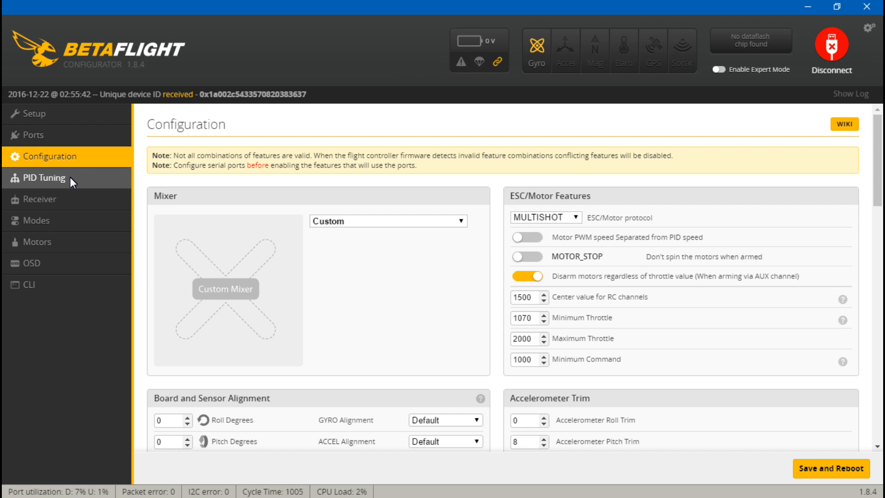
Check the throttle channel response in the receiver view, and compare it with the configured Minimum Throttle and Minimum Command values.
{"action": "left_click", "coordinate": [52, 202]}
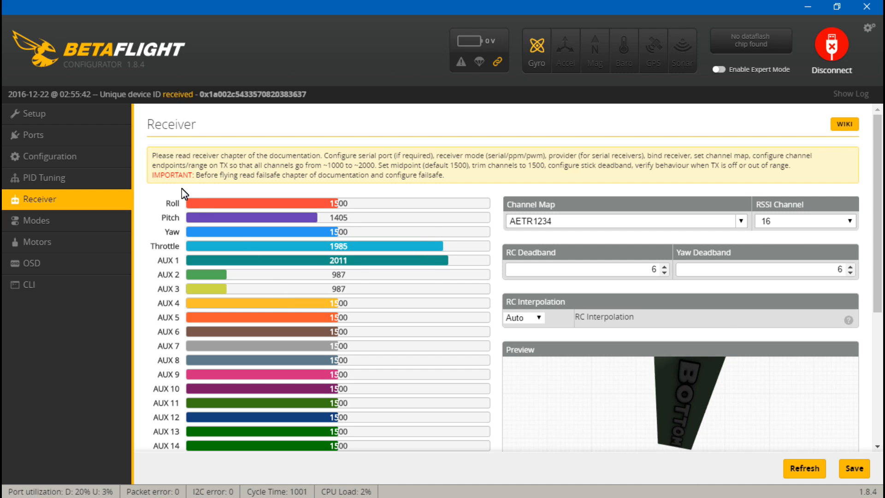
{"action": "left_click", "coordinate": [72, 158]}
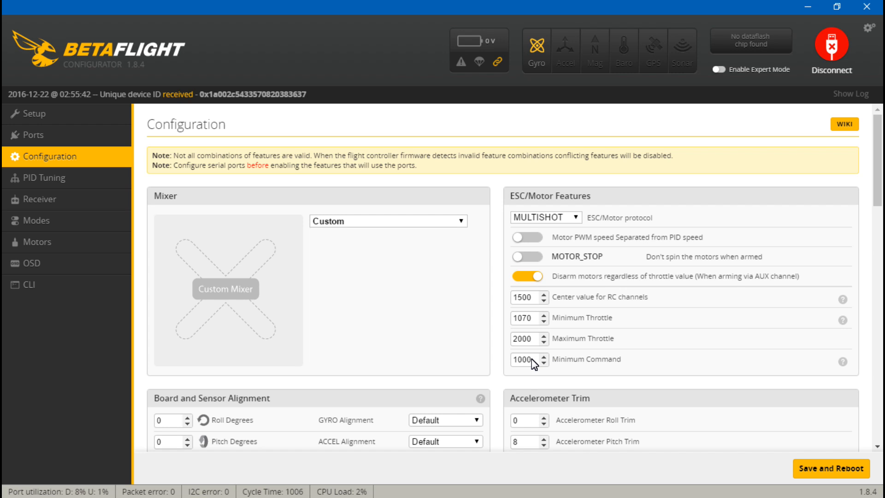
{"action": "left_click_drag", "start_coordinate": [523, 319], "coordinate": [536, 318]}
{"action": "left_click", "coordinate": [519, 323]}
List the minimum-related parameters in the command line interface with the command "set min".
{"action": "left_click", "coordinate": [23, 286]}
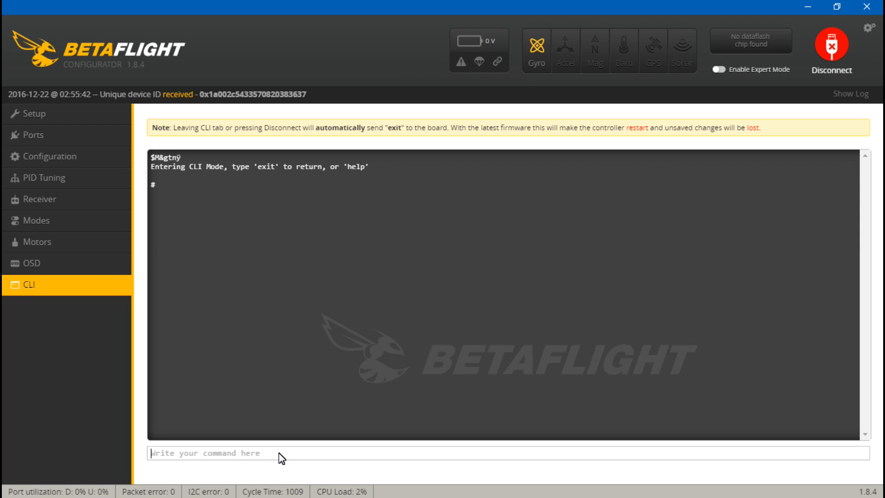
{"action": "type", "text": "set min"}
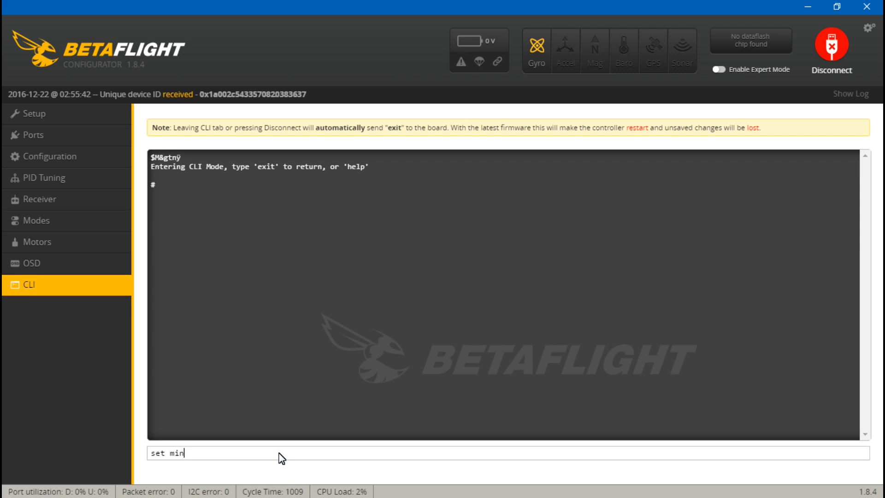
{"action": "key", "text": "Return"}
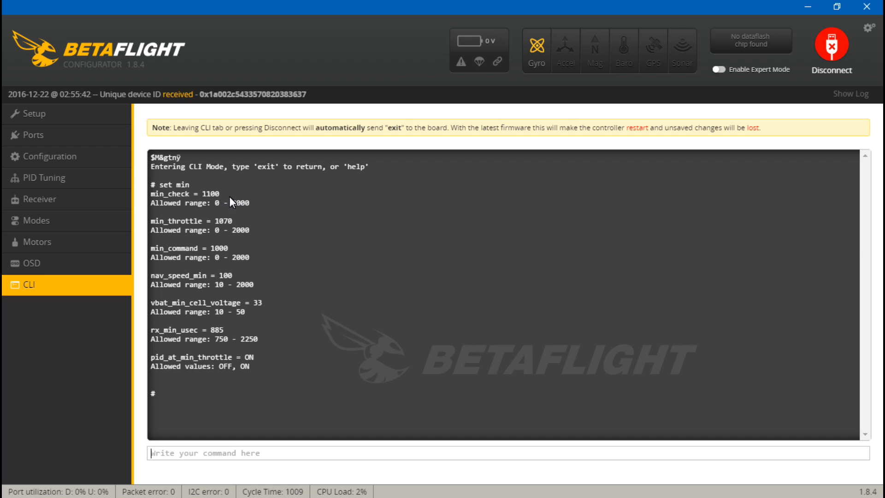
{"action": "type", "text": "set "}
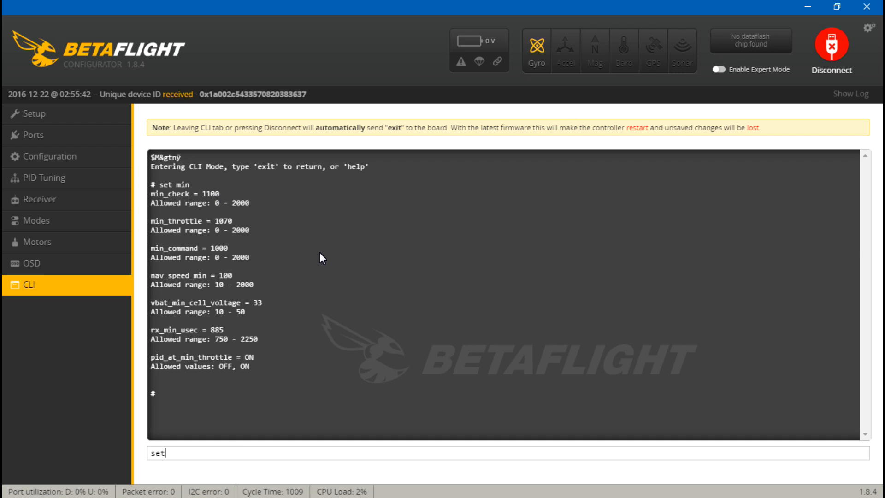
{"action": "type", "text": "in"}
{"action": "key", "text": "BackSpace"}
{"action": "key", "text": "BackSpace"}
{"action": "type", "text": "min_check ="}
{"action": "key", "text": "BackSpace"}
{"action": "key", "text": "BackSpace"}
{"action": "key", "text": "BackSpace"}
{"action": "key", "text": "BackSpace"}
{"action": "key", "text": "BackSpace"}
{"action": "key", "text": "BackSpace"}
{"action": "key", "text": "BackSpace"}
{"action": "key", "text": "BackSpace"}
{"action": "key", "text": "BackSpace"}
{"action": "key", "text": "BackSpace"}
{"action": "key", "text": "BackSpace"}
{"action": "key", "text": "BackSpace"}
{"action": "key", "text": "BackSpace"}
{"action": "key", "text": "BackSpace"}
{"action": "key", "text": "BackSpace"}
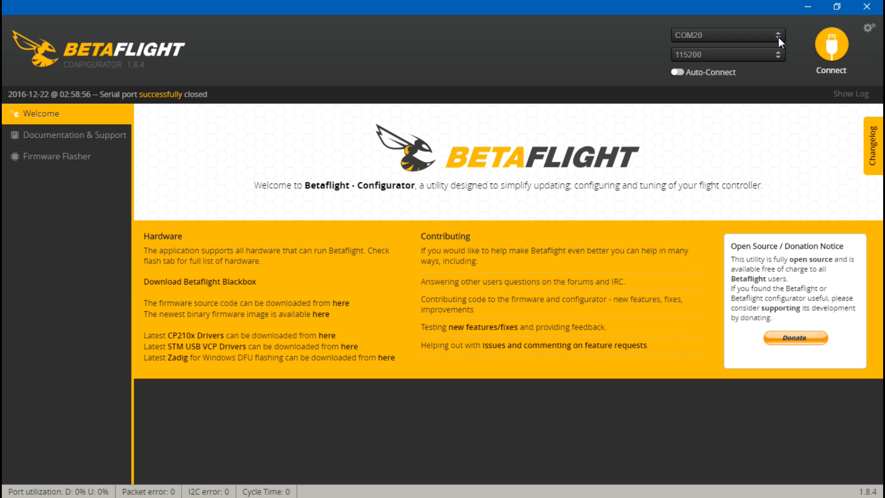
Switch to BLHeliSuite, connect on COM 20 at 115200 baud, and read the setup of ESCs 1 to 4.
{"action": "left_click", "coordinate": [808, 7]}
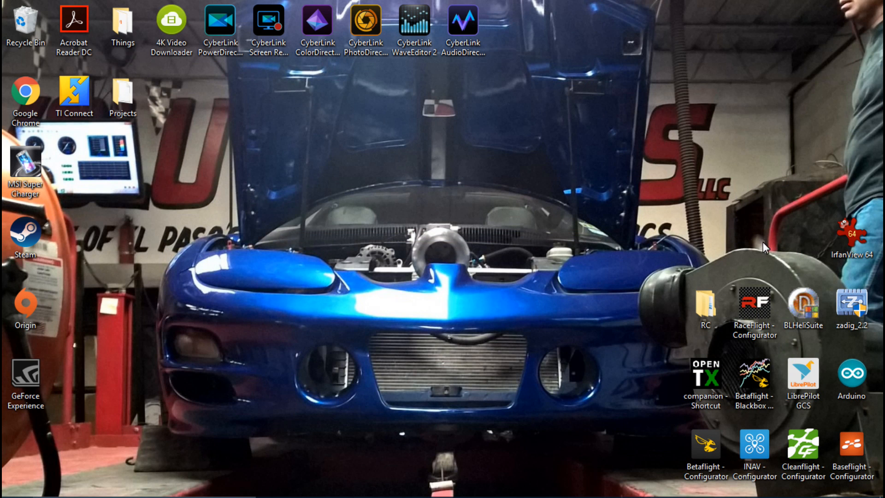
{"action": "double_click", "coordinate": [807, 301]}
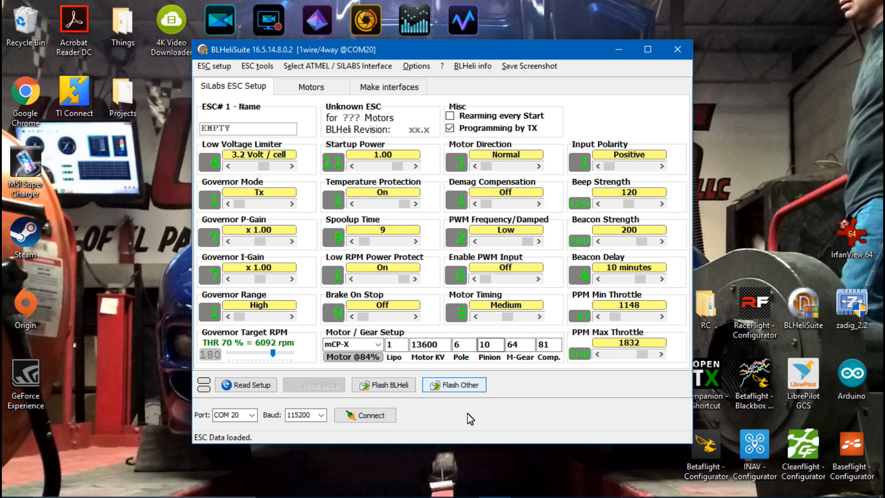
{"action": "left_click", "coordinate": [369, 415]}
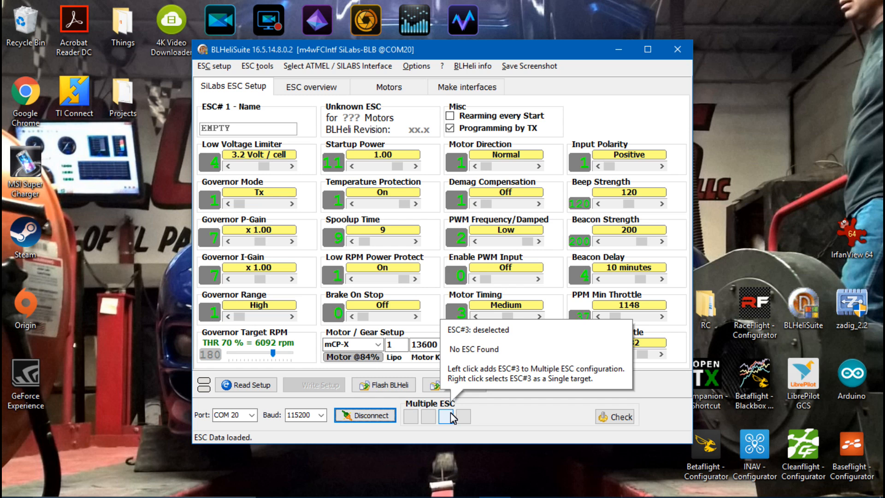
{"action": "left_click", "coordinate": [237, 386]}
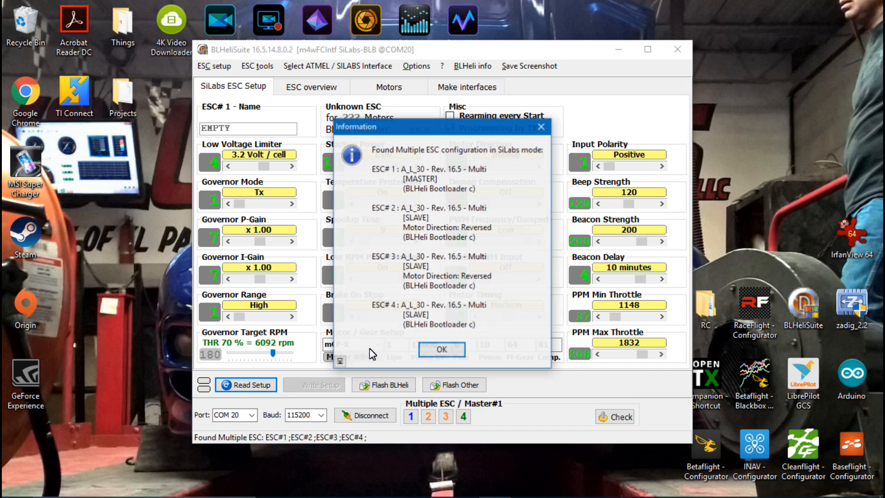
{"action": "left_click", "coordinate": [427, 346]}
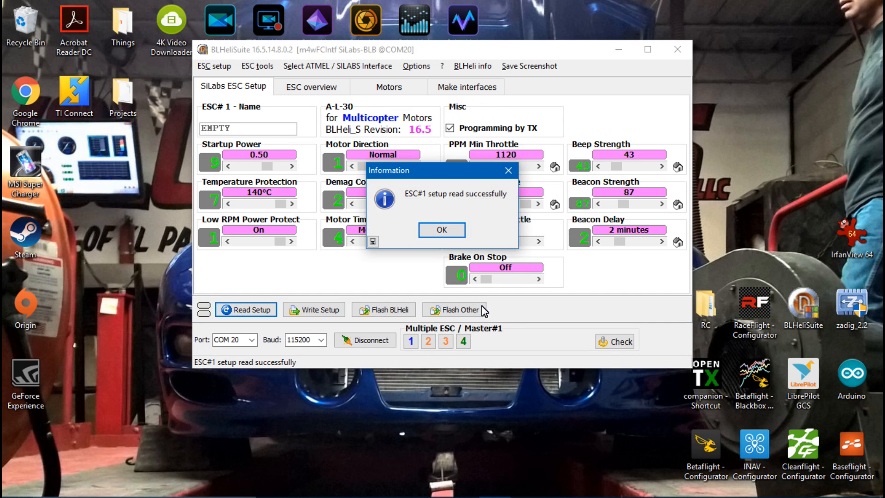
{"action": "left_click", "coordinate": [446, 228]}
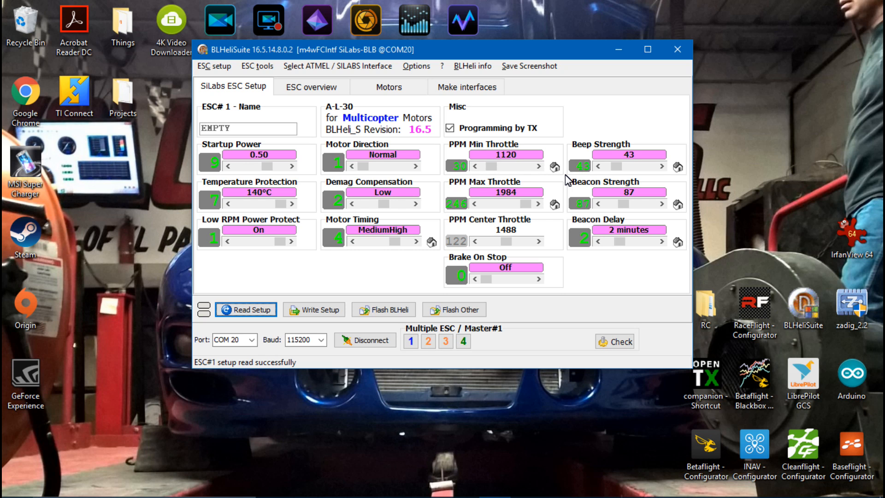
Examine the PPM Min Throttle, PPM Max Throttle and PPM Center Throttle settings read from the ESCs.
{"action": "mouse_move", "coordinate": [501, 155]}
{"action": "mouse_move", "coordinate": [456, 154]}
{"action": "mouse_move", "coordinate": [557, 215]}
{"action": "mouse_move", "coordinate": [561, 185]}
{"action": "mouse_move", "coordinate": [564, 268]}
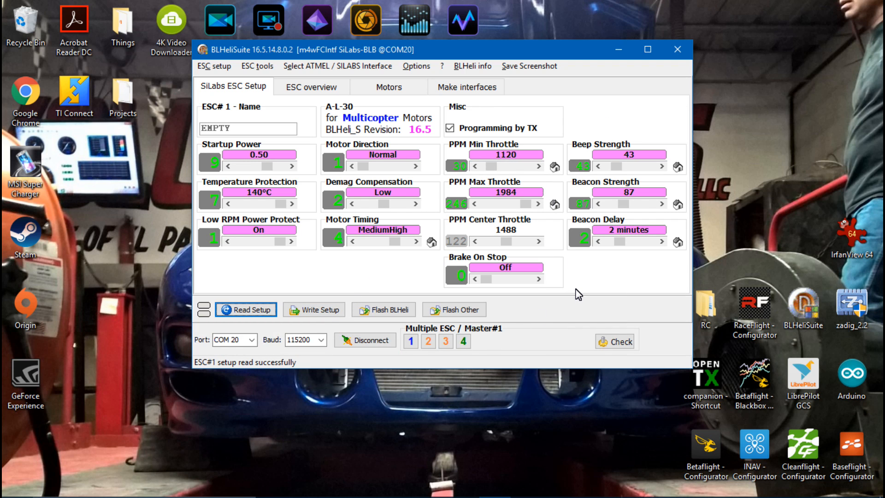
Disconnect BLHeliSuite from the ESCs, switch back to Betaflight Configurator, and reconnect to the flight controller.
{"action": "left_click", "coordinate": [362, 340]}
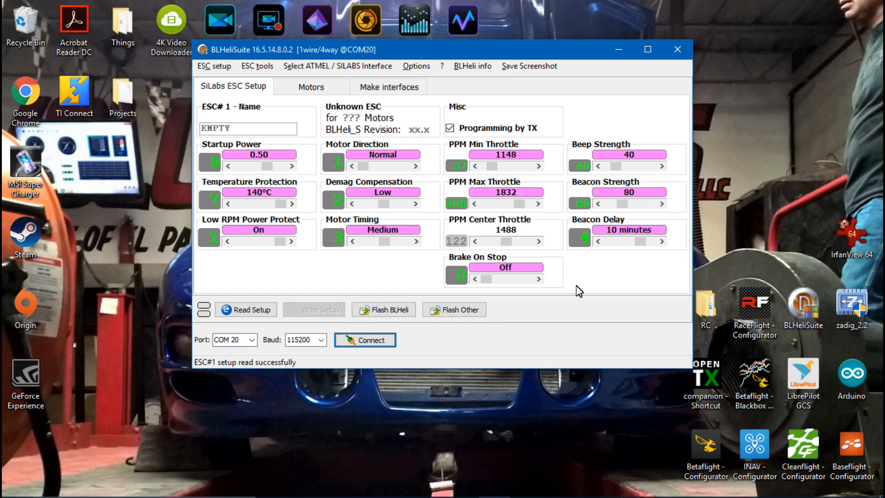
{"action": "double_click", "coordinate": [699, 450]}
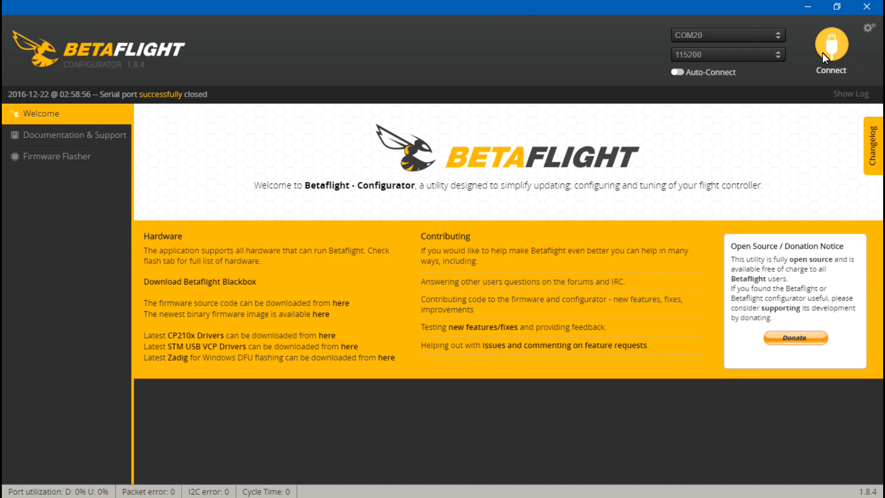
{"action": "left_click", "coordinate": [830, 45]}
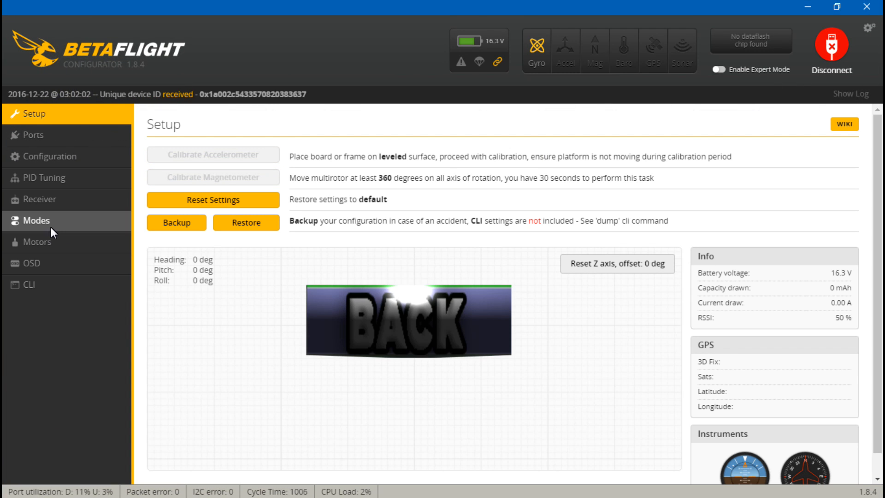
Enable motor control in the motor test view, and raise the master output of the four motors to 1024.
{"action": "left_click", "coordinate": [54, 243]}
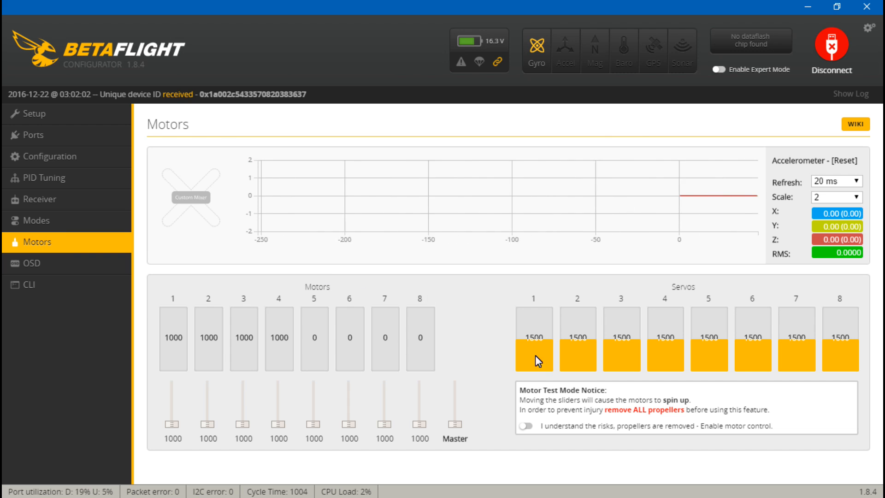
{"action": "left_click", "coordinate": [526, 426]}
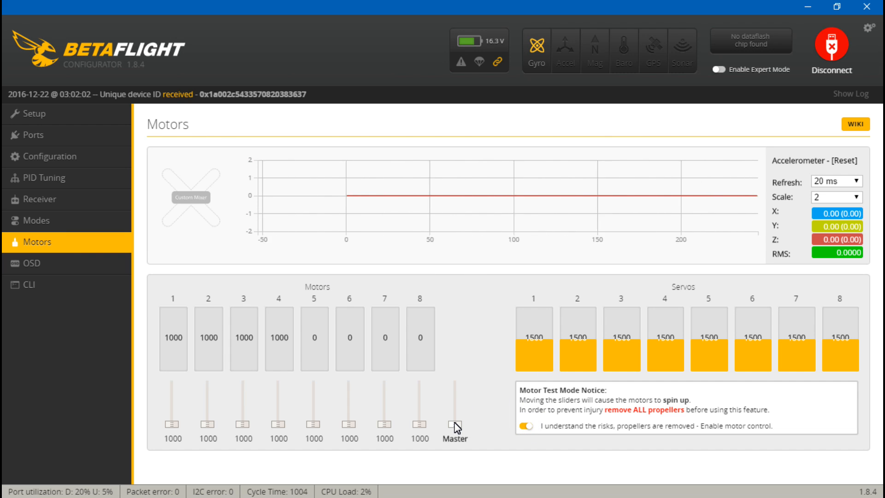
{"action": "mouse_move", "coordinate": [455, 422]}
{"action": "left_mouse_down"}
{"action": "mouse_move", "coordinate": [455, 415]}
{"action": "mouse_move", "coordinate": [458, 423]}
{"action": "left_mouse_up"}
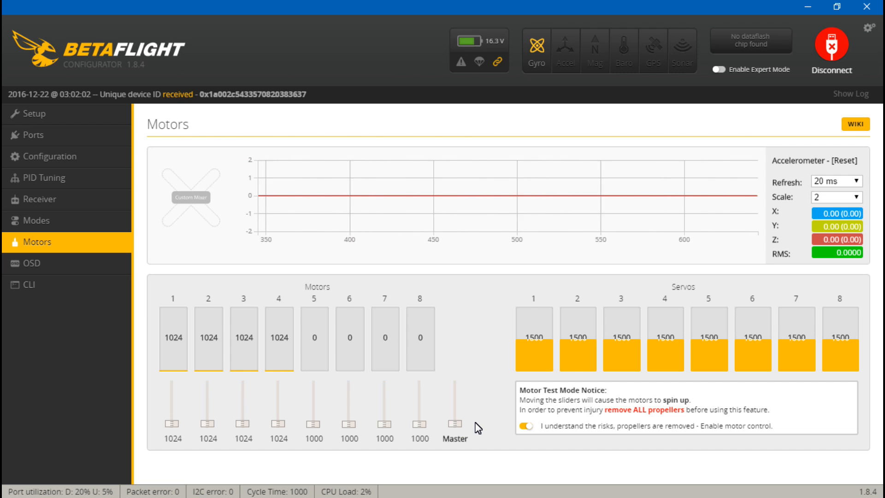
Raise the master motor output gradually in single-unit increments through 1054 and beyond to find where the motors start spinning.
{"action": "key", "text": "Up"}
{"action": "key", "text": "Up"}
{"action": "key", "text": "Up"}
{"action": "key", "text": "Up"}
{"action": "key", "text": "Up"}
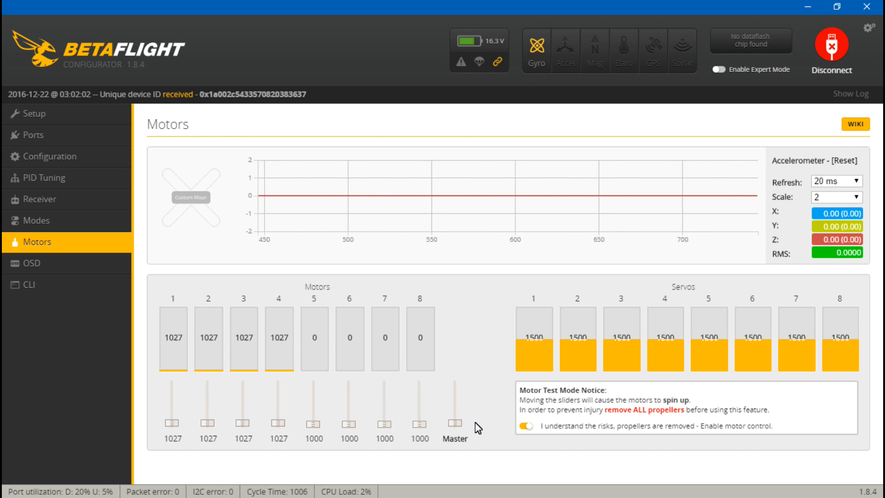
{"action": "key", "text": "Up"}
{"action": "key", "text": "Up"}
{"action": "key", "text": "Up"}
{"action": "key", "text": "Up"}
{"action": "key", "text": "Up"}
{"action": "key", "text": "Up"}
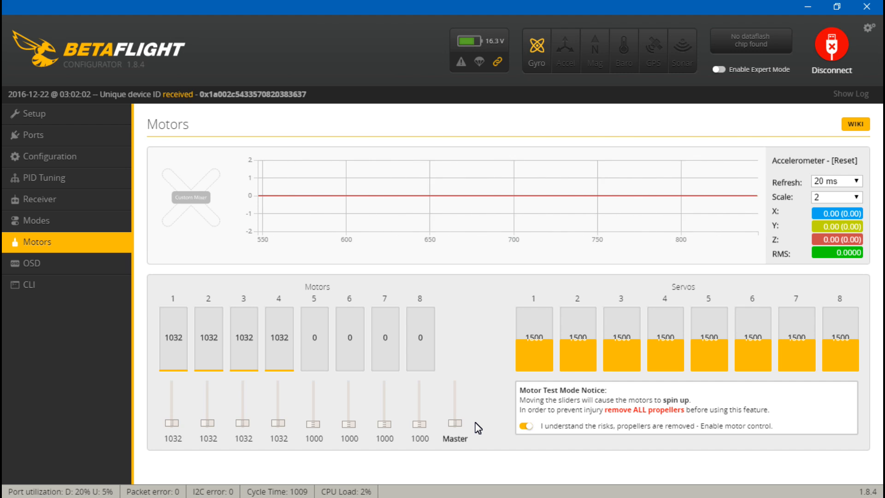
{"action": "key", "text": "Up"}
{"action": "key", "text": "Up"}
{"action": "key", "text": "Up"}
{"action": "key", "text": "Up"}
{"action": "key", "text": "Up"}
{"action": "key", "text": "Up"}
{"action": "key", "text": "Up"}
{"action": "key", "text": "Up"}
{"action": "key", "text": "Up"}
{"action": "key", "text": "Up"}
{"action": "key", "text": "Up"}
{"action": "key", "text": "Up"}
{"action": "key", "text": "Up"}
{"action": "key", "text": "Up"}
{"action": "key", "text": "Up"}
{"action": "key", "text": "Up"}
{"action": "key", "text": "Up"}
{"action": "key", "text": "Up"}
{"action": "key", "text": "Up"}
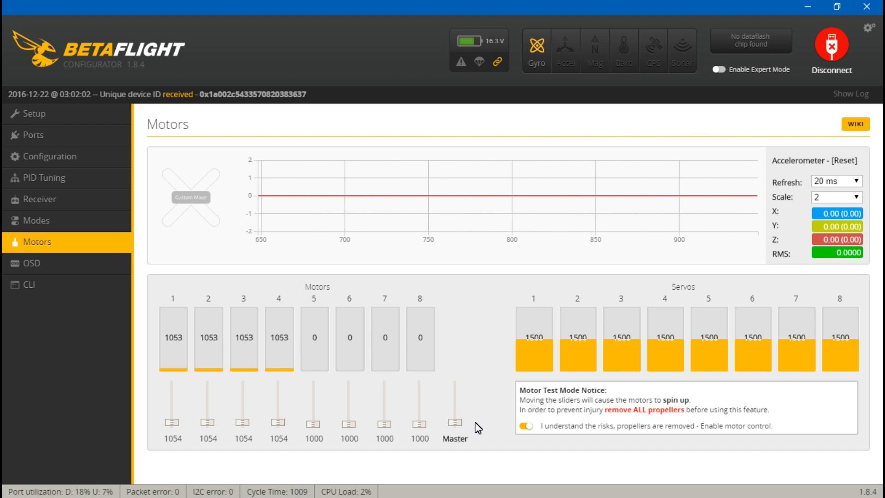
{"action": "key", "text": "Up"}
{"action": "key", "text": "Up"}
{"action": "key", "text": "Up"}
{"action": "key", "text": "Up"}
{"action": "key", "text": "Up"}
{"action": "key", "text": "Up"}
{"action": "key", "text": "Up"}
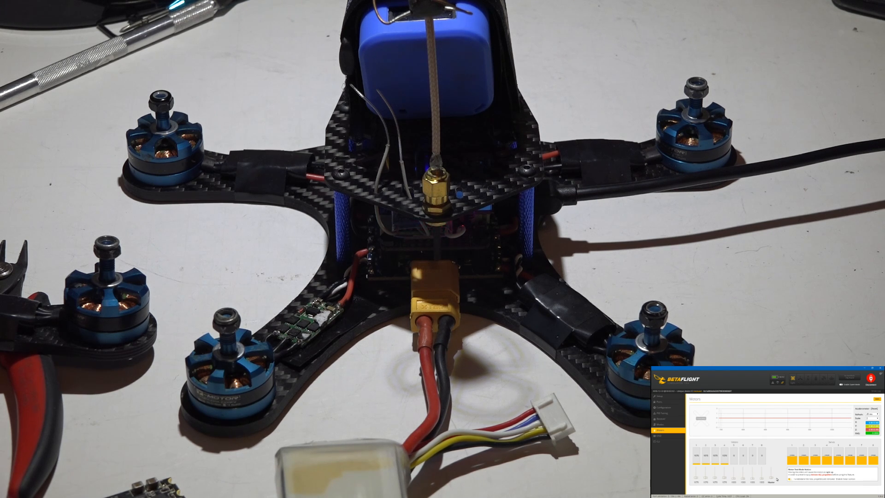
{"action": "key", "text": "Up"}
{"action": "key", "text": "Up"}
{"action": "key", "text": "Up"}
{"action": "key", "text": "Up"}
{"action": "key", "text": "Up"}
{"action": "key", "text": "Up"}
{"action": "key", "text": "Up"}
{"action": "key", "text": "Up"}
{"action": "key", "text": "Up"}
{"action": "key", "text": "Up"}
{"action": "key", "text": "Up"}
{"action": "key", "text": "Up"}
{"action": "key", "text": "Up"}
{"action": "key", "text": "Up"}
{"action": "key", "text": "Up"}
{"action": "key", "text": "Up"}
{"action": "key", "text": "Up"}
{"action": "key", "text": "Up"}
{"action": "key", "text": "Up"}
{"action": "key", "text": "Up"}
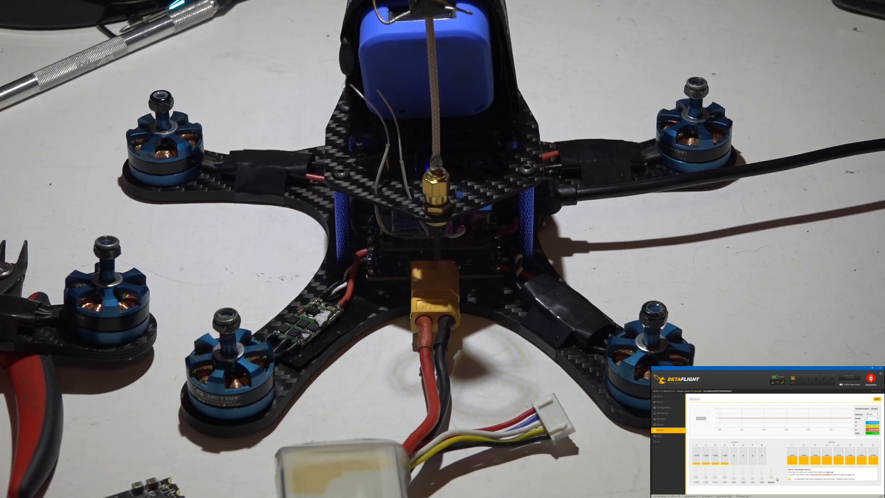